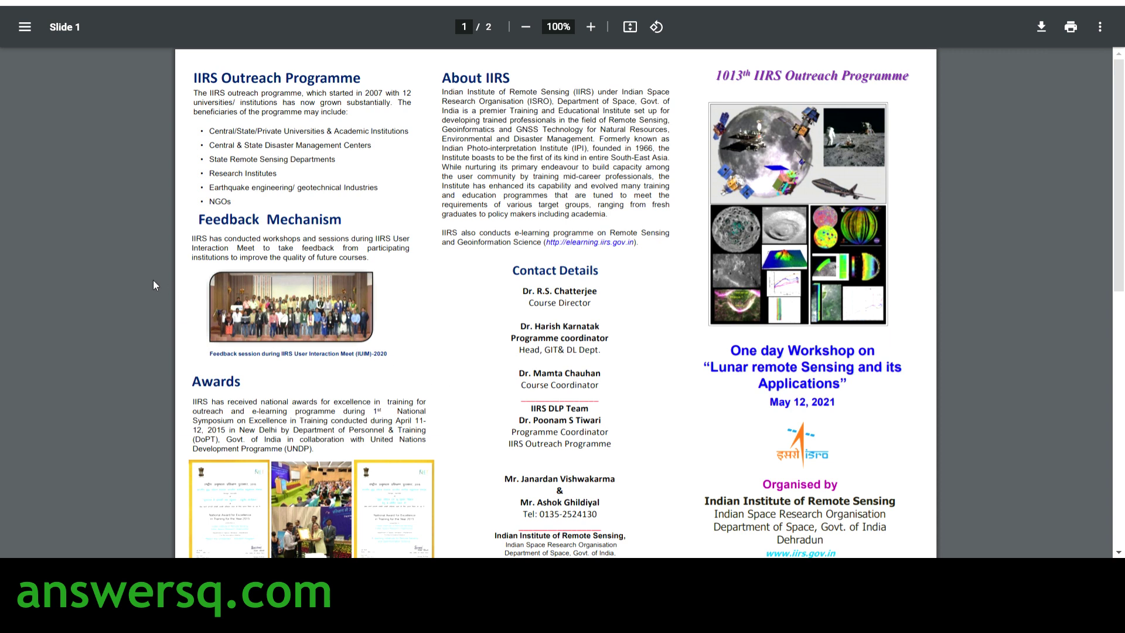
Read the brochure's workshop details, then show the 'schedule of 1013.pdf' timetable for May 12, 2021.
key("ctrl+Tab")
scroll(741, 426, "down", 2)
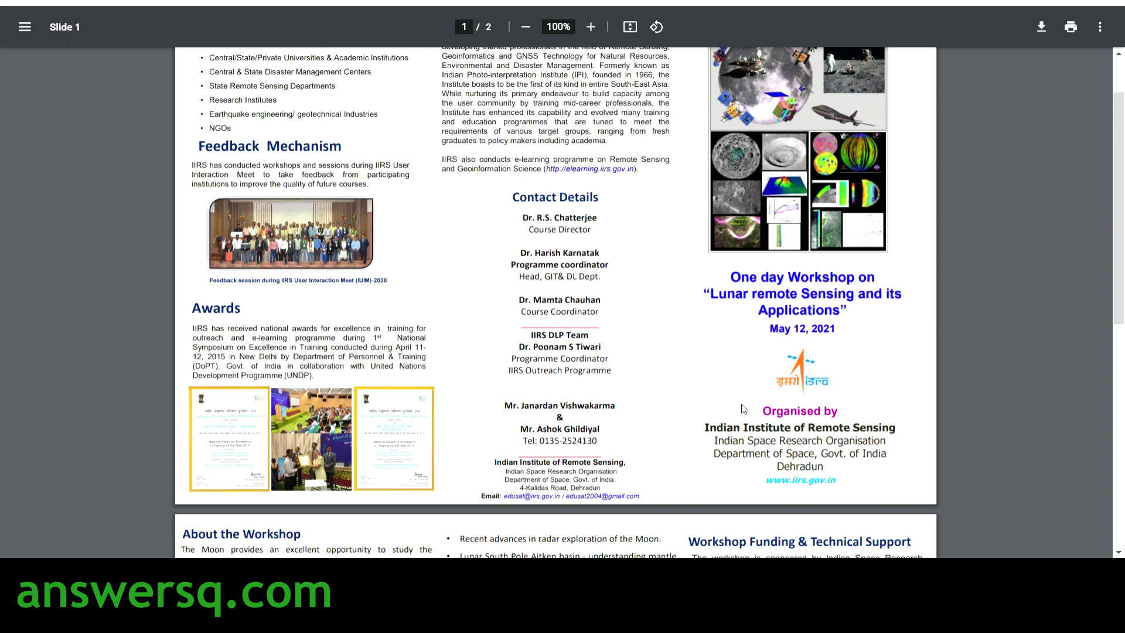
scroll(632, 378, "down", 6)
scroll(522, 375, "down", 7)
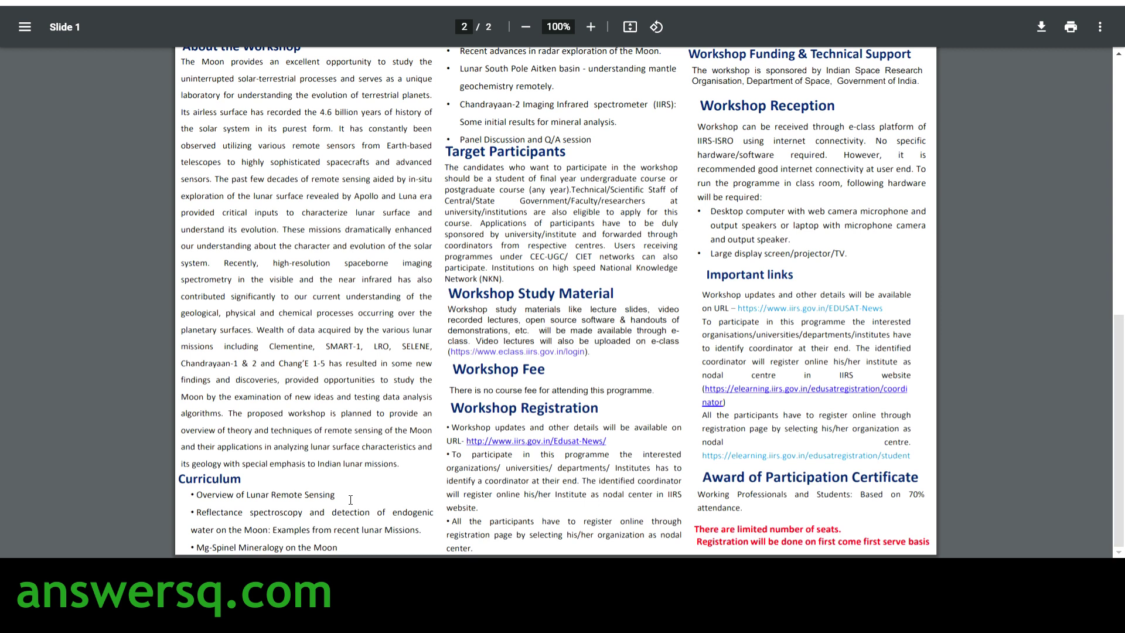
scroll(448, 500, "up", 3)
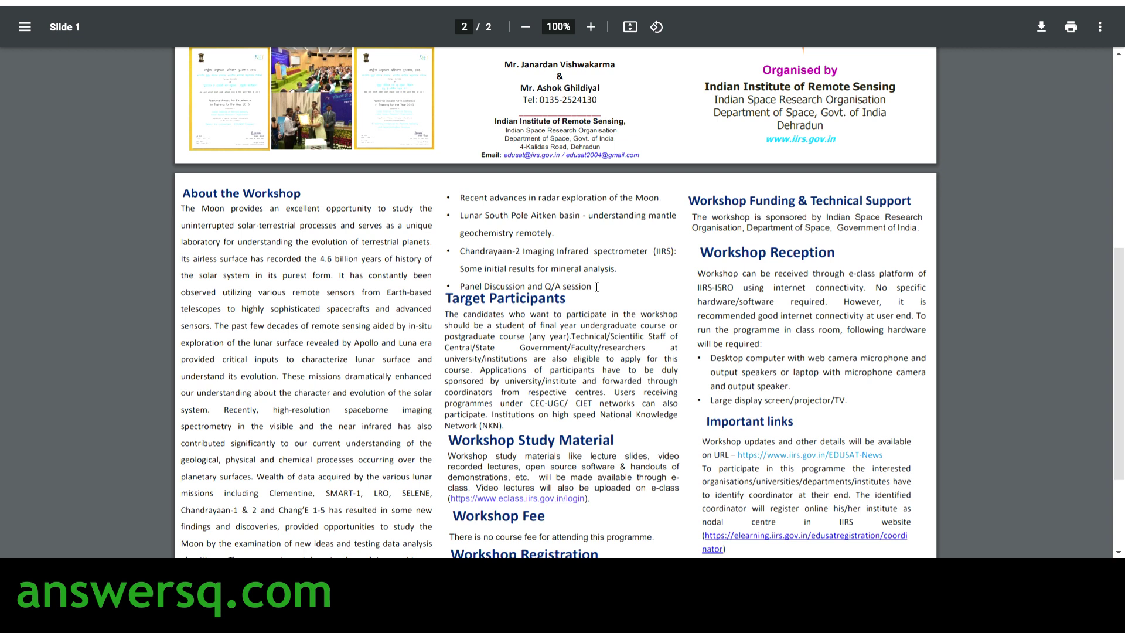
scroll(468, 290, "down", 3)
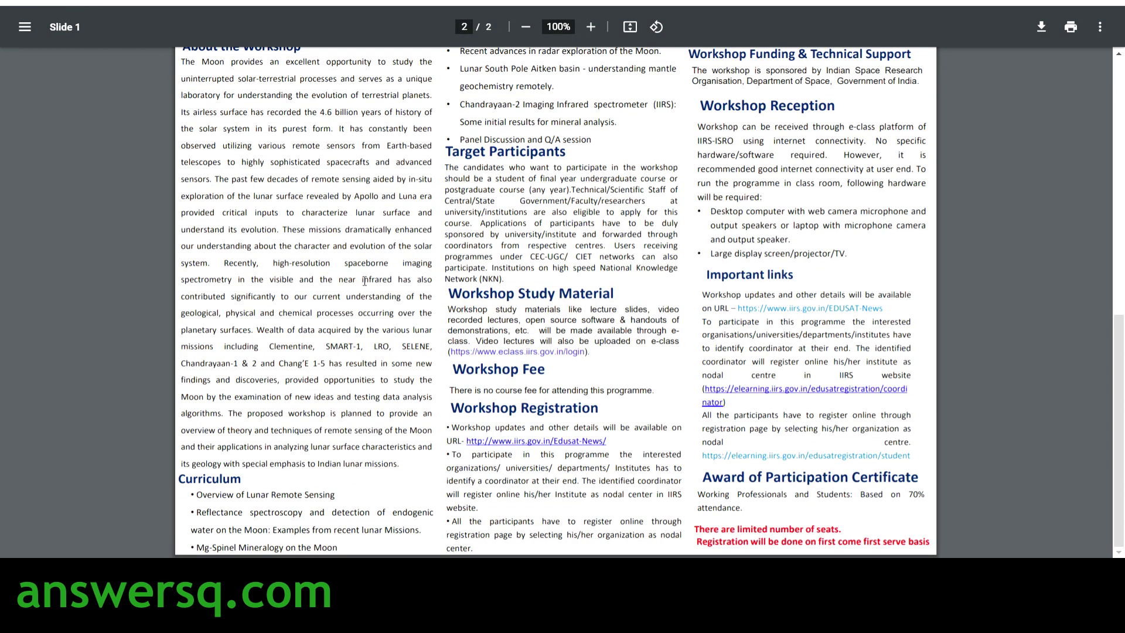
key("ctrl+Tab")
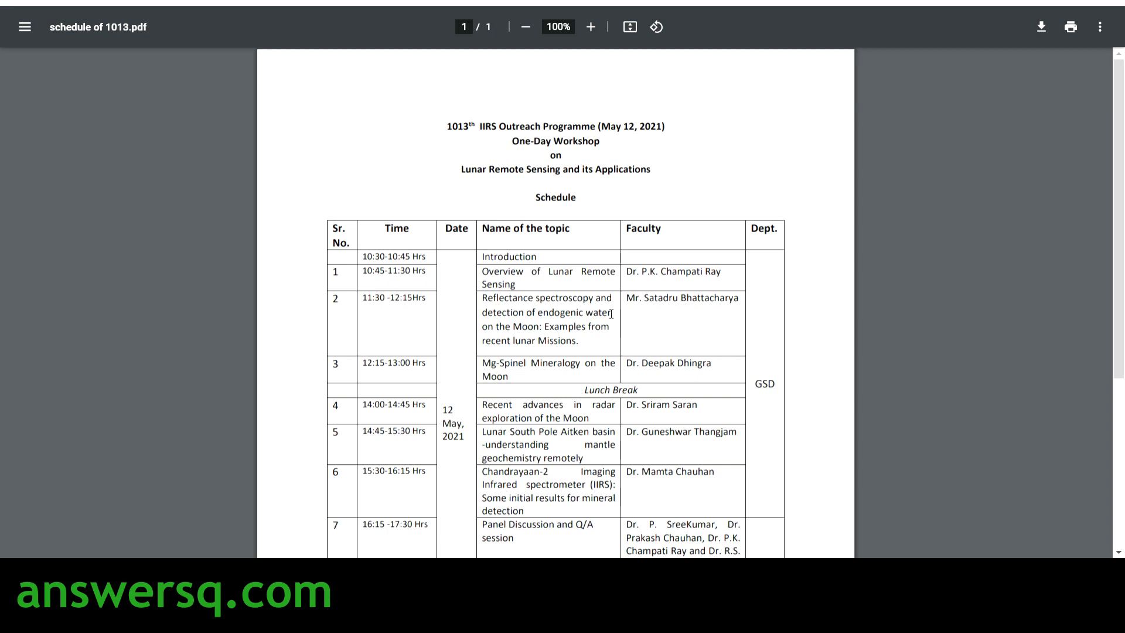
scroll(536, 322, "down", 5)
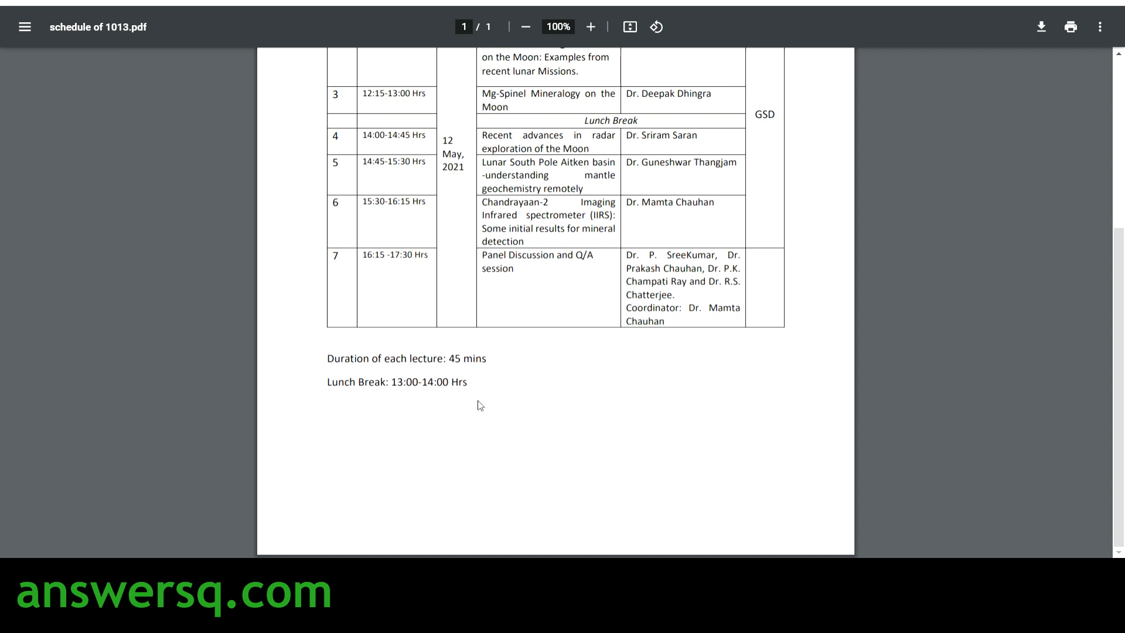
scroll(528, 414, "up", 3)
scroll(528, 414, "up", 2)
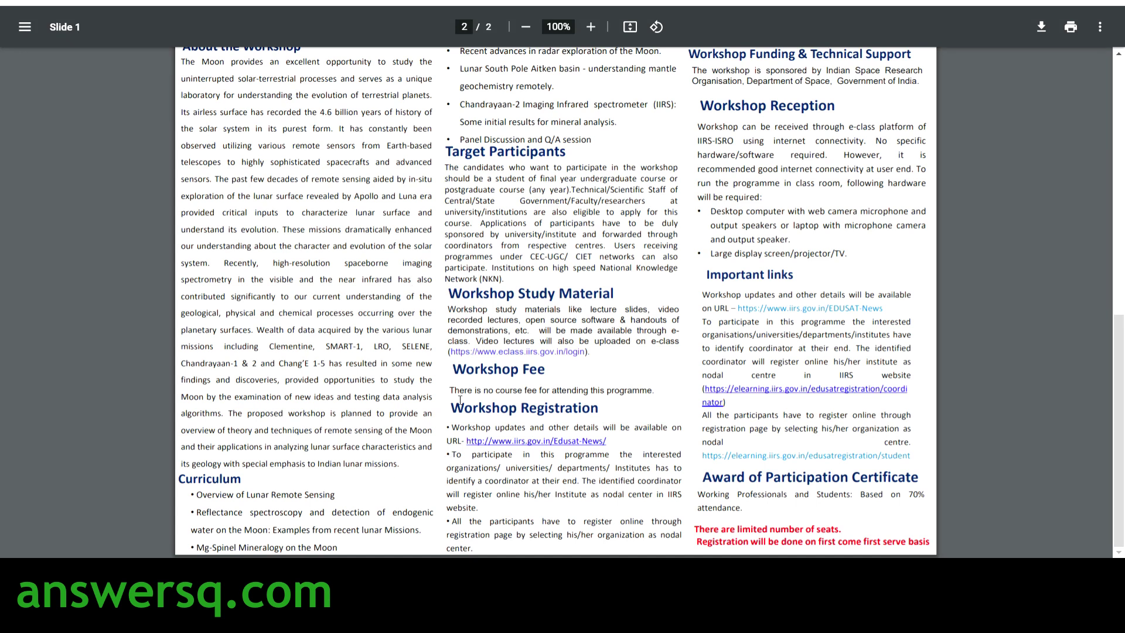
Highlight the brochure sentence stating there is no workshop fee, then review pages 1 and 2.
left_click_drag(449, 390, 667, 398)
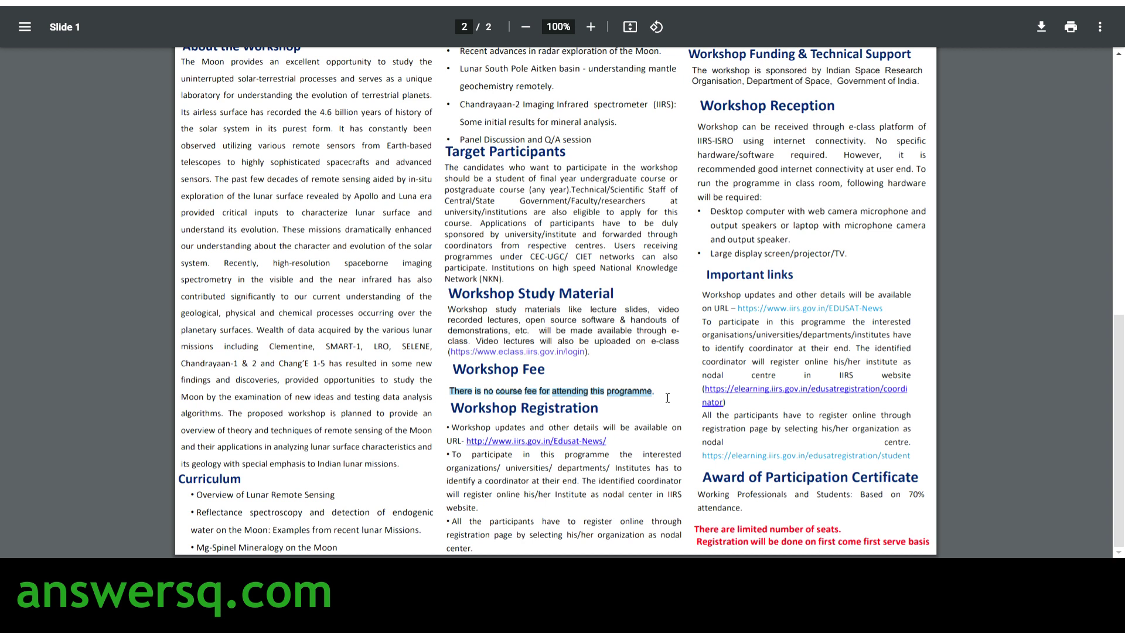
left_click(667, 398)
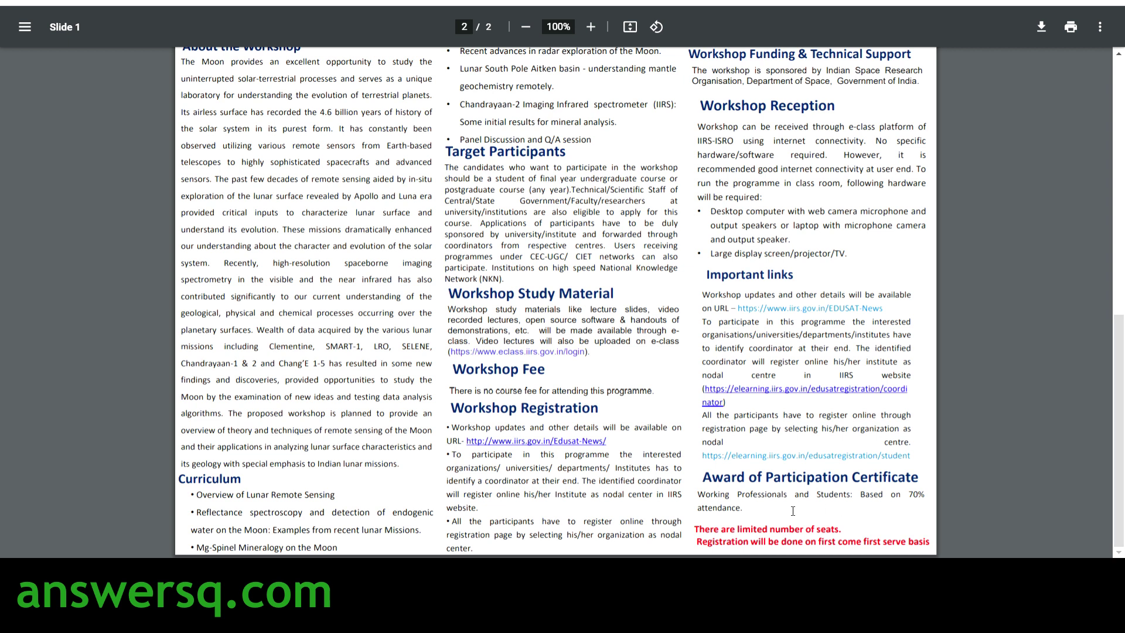
scroll(780, 508, "up", 10)
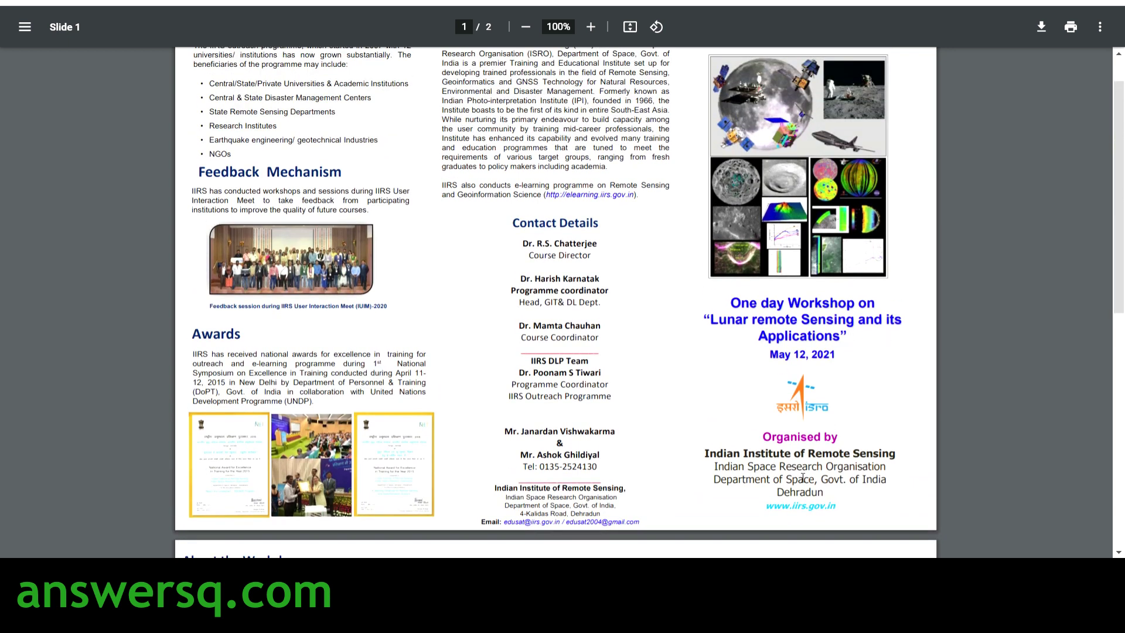
scroll(802, 478, "down", 5)
scroll(803, 477, "down", 4)
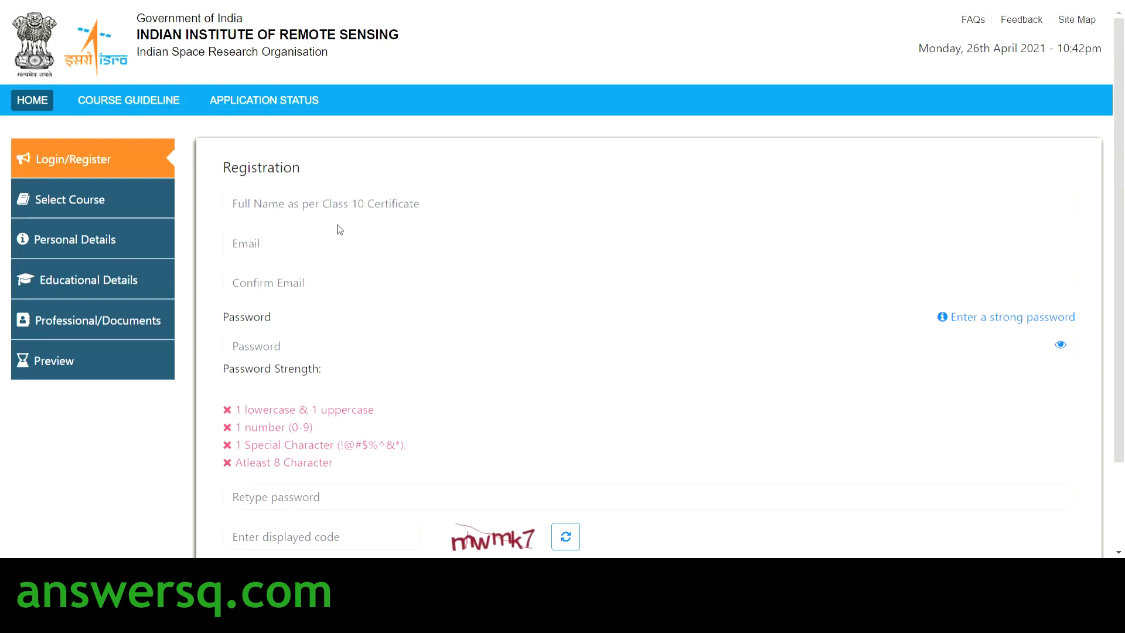
Choose Already Registered on the Registration form to log in with the existing account.
scroll(333, 256, "down", 1)
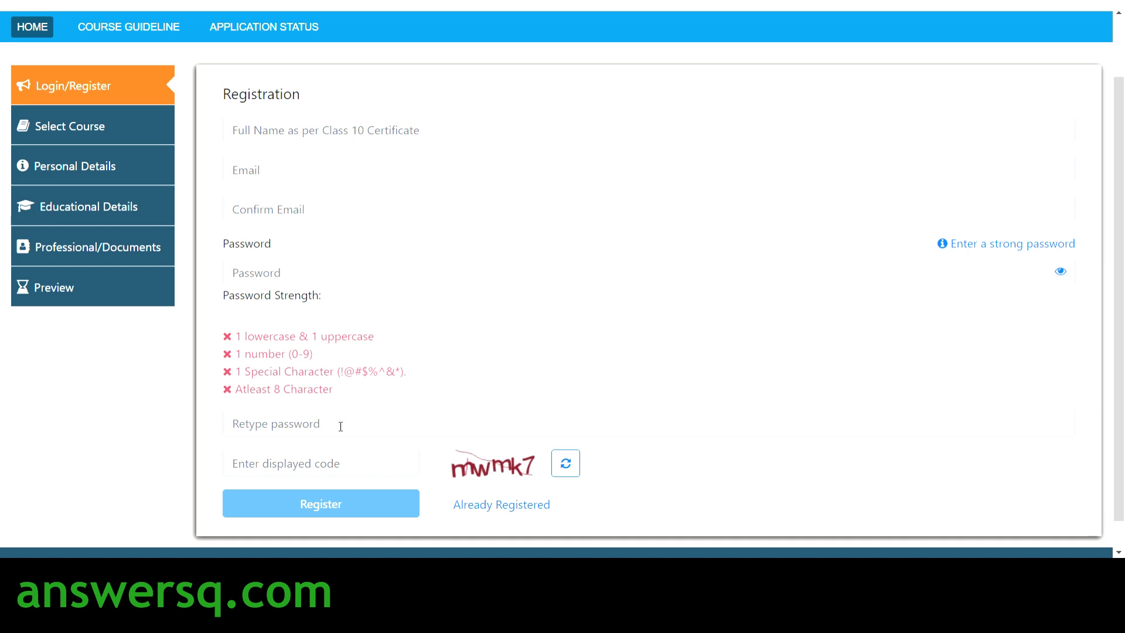
scroll(339, 425, "down", 1)
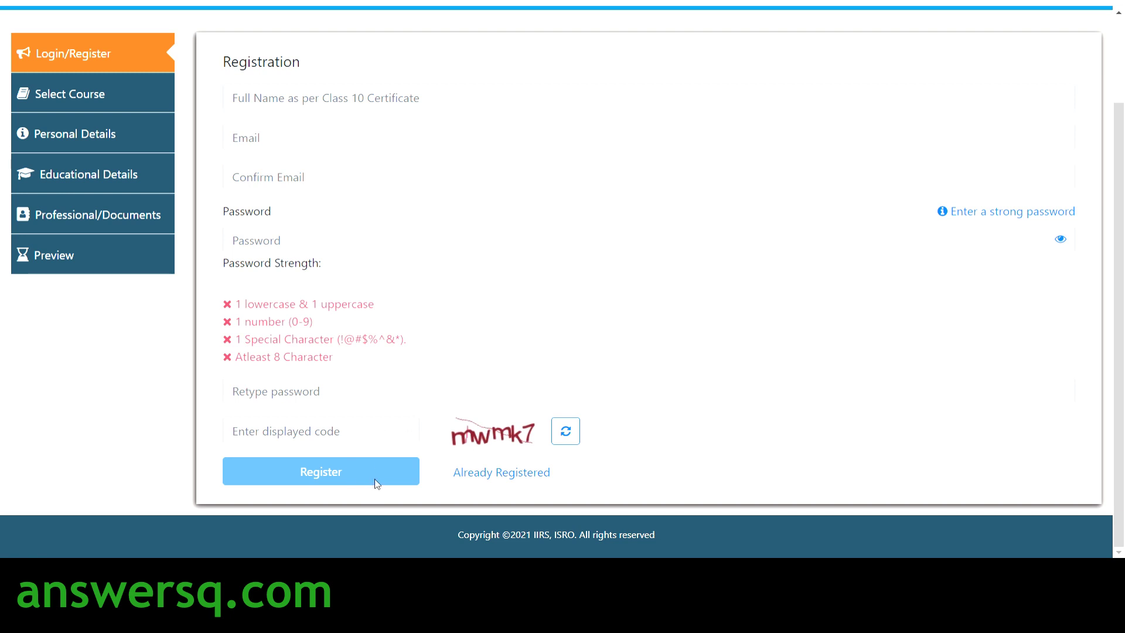
scroll(378, 468, "up", 3)
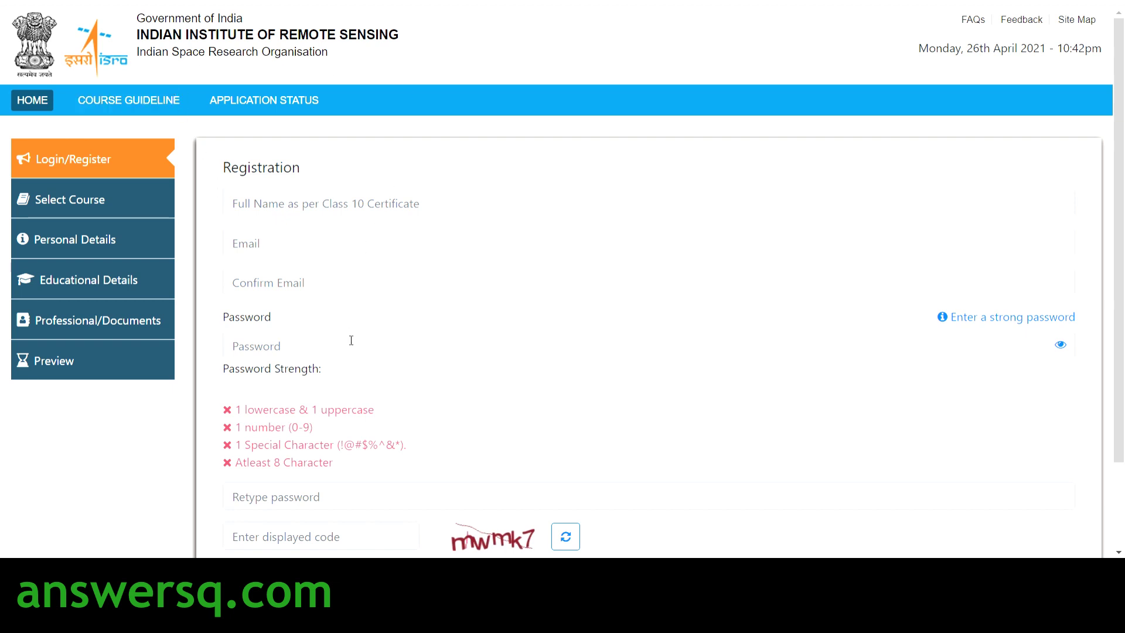
scroll(351, 343, "down", 3)
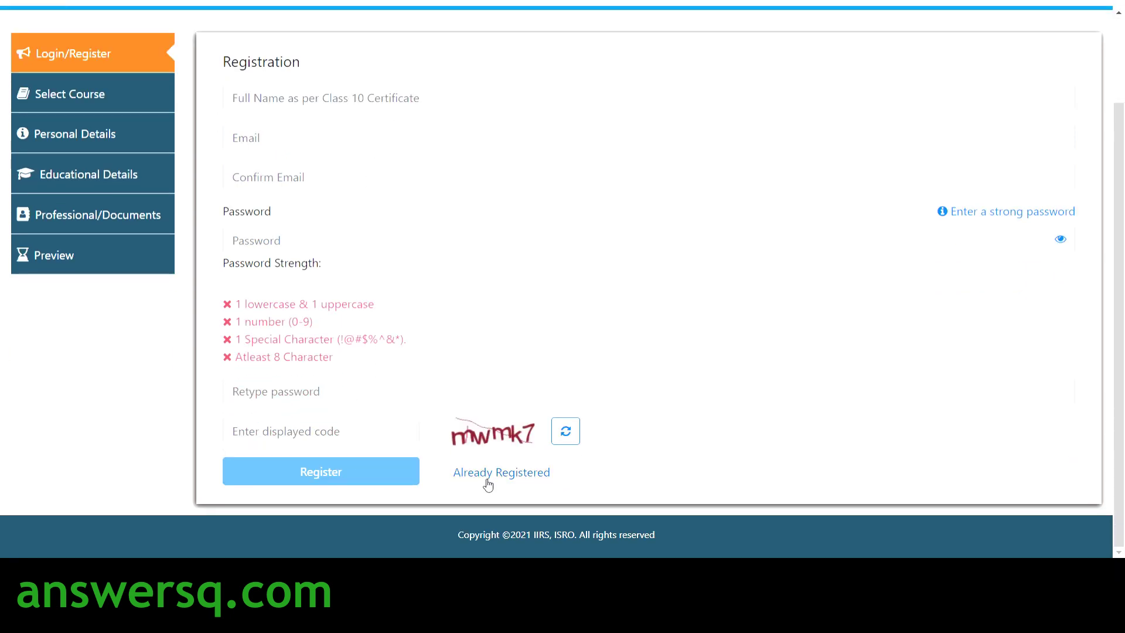
left_click(527, 480)
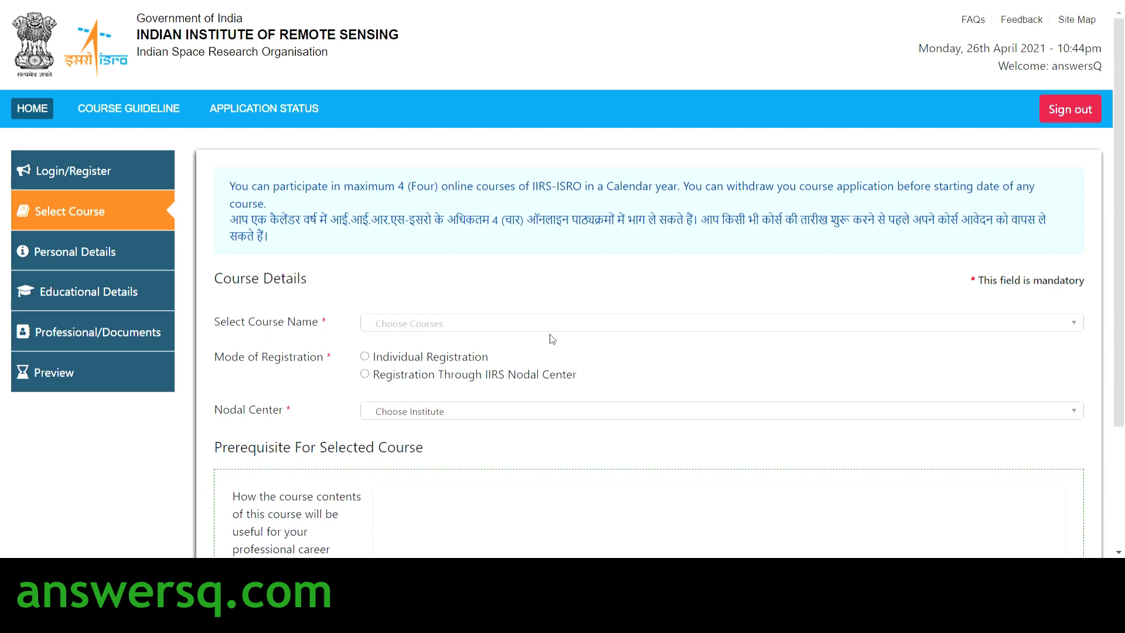
Choose the Lunar Remote Sensing workshop as an Individual Registration, leaving the nodal center unselected.
left_click(567, 332)
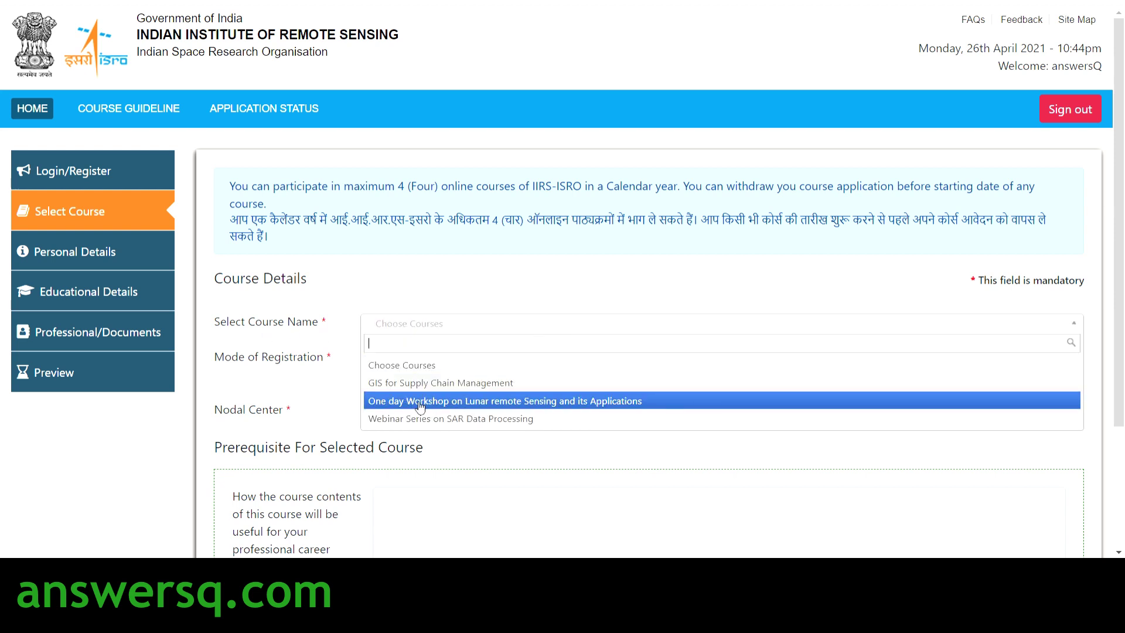
left_click(666, 402)
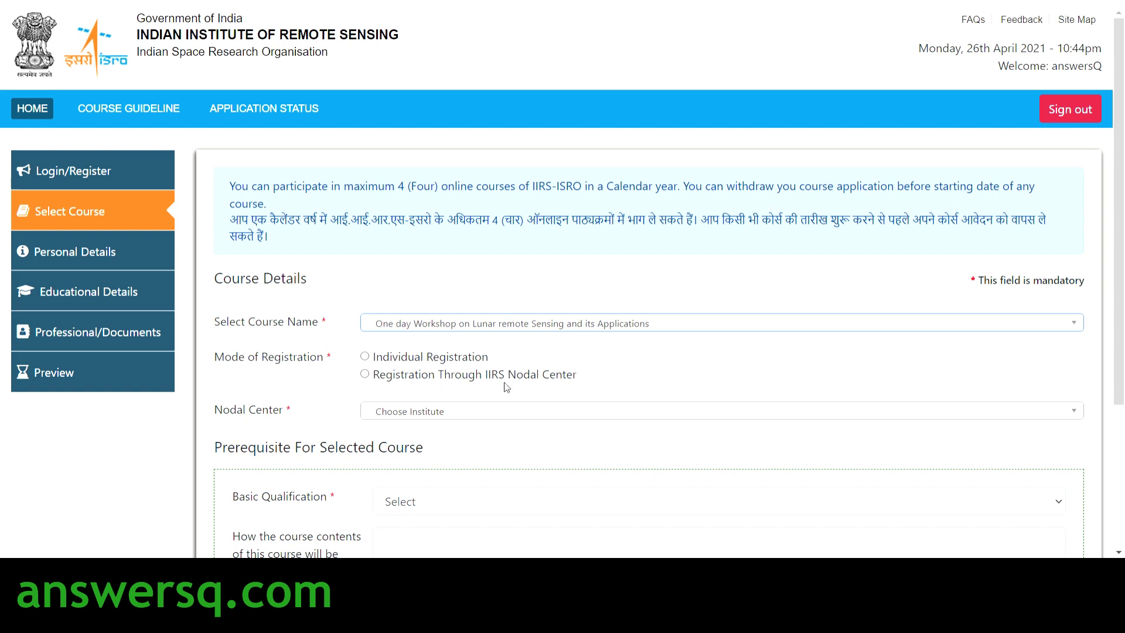
left_click(365, 375)
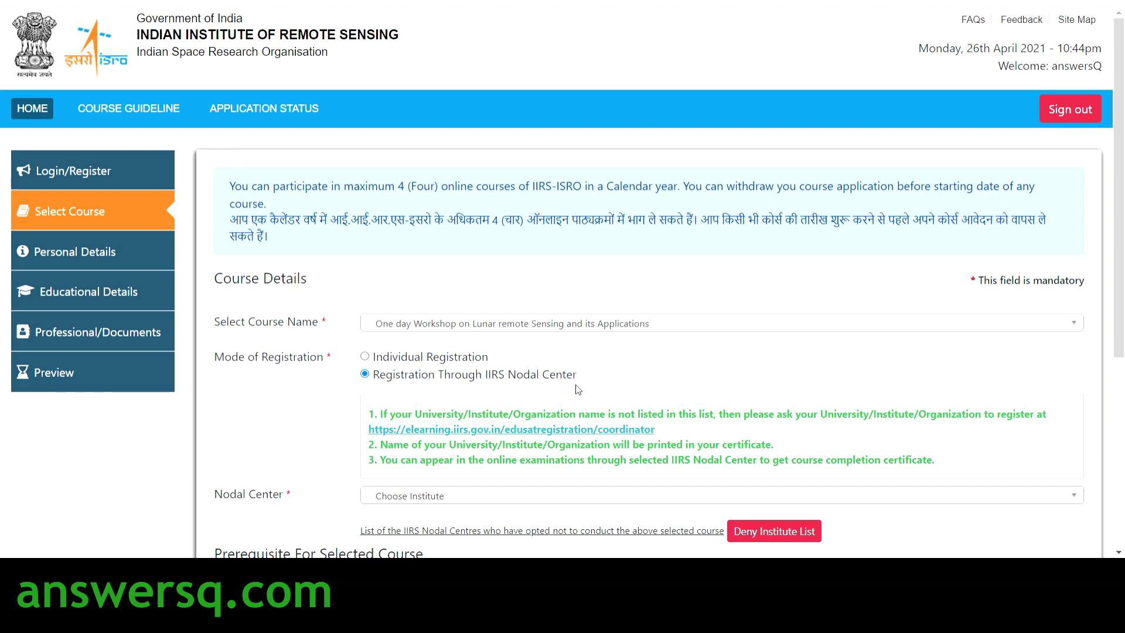
scroll(539, 392, "down", 1)
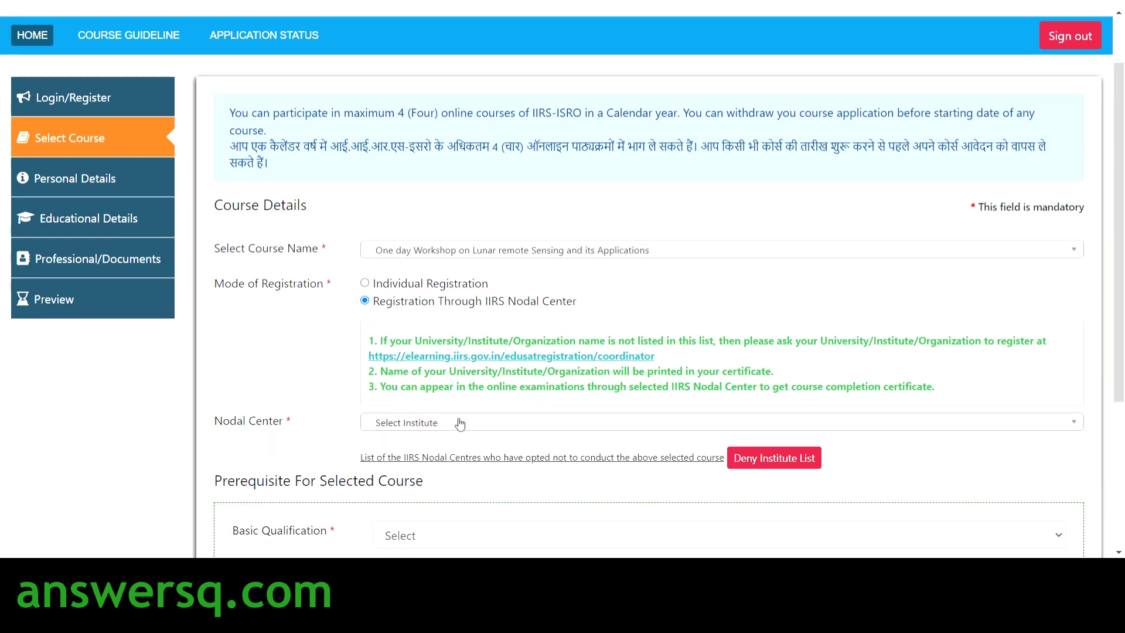
left_click(381, 424)
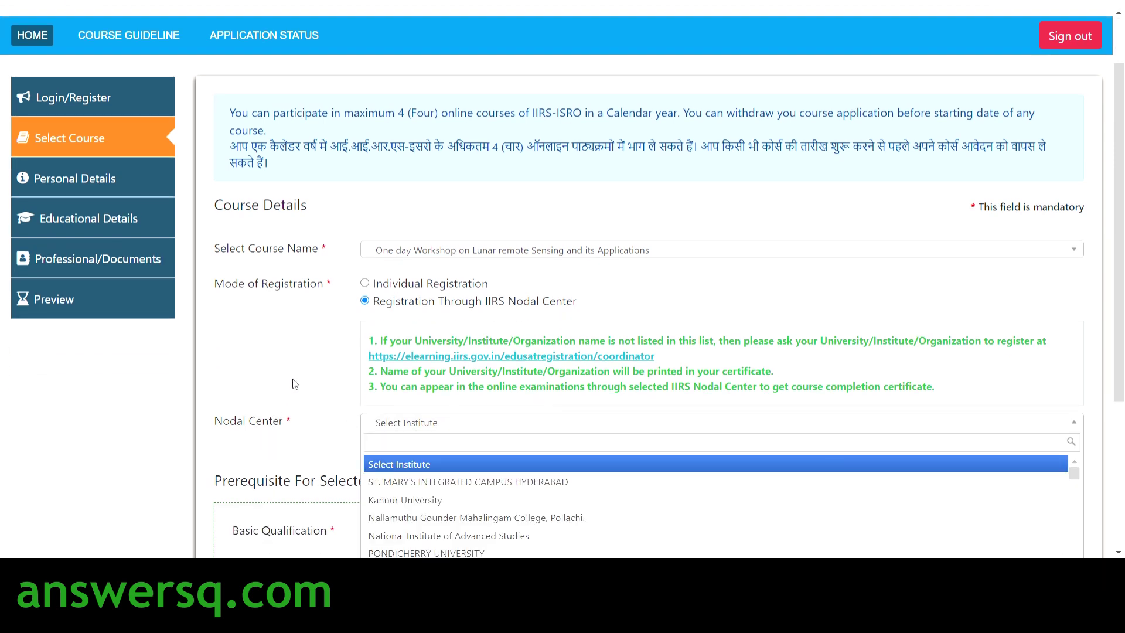
scroll(296, 383, "down", 1)
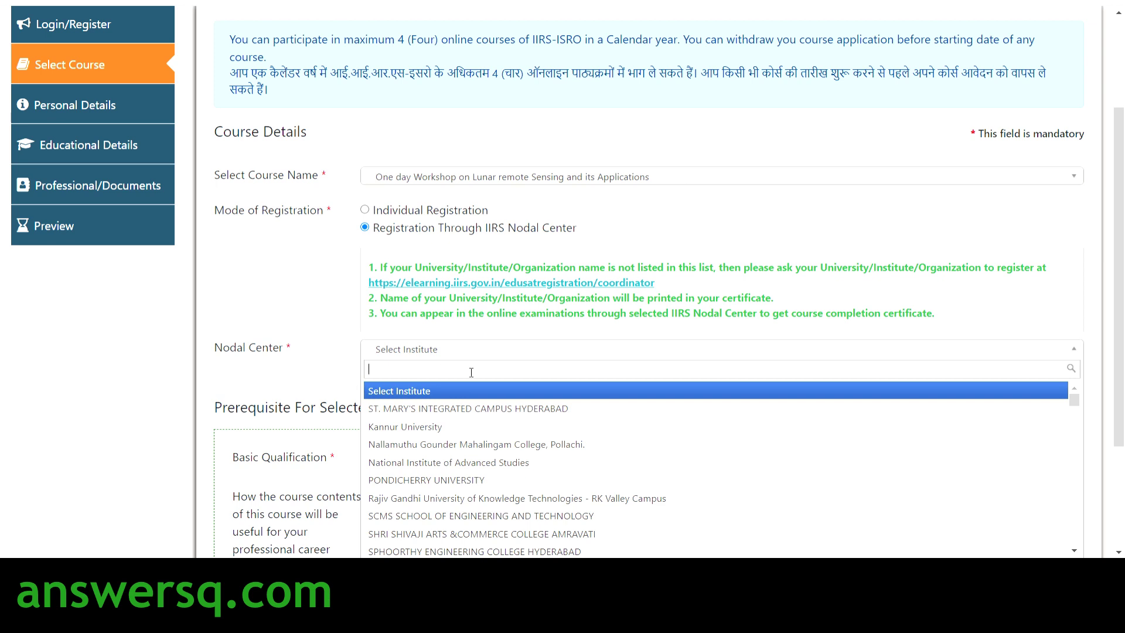
left_click(337, 338)
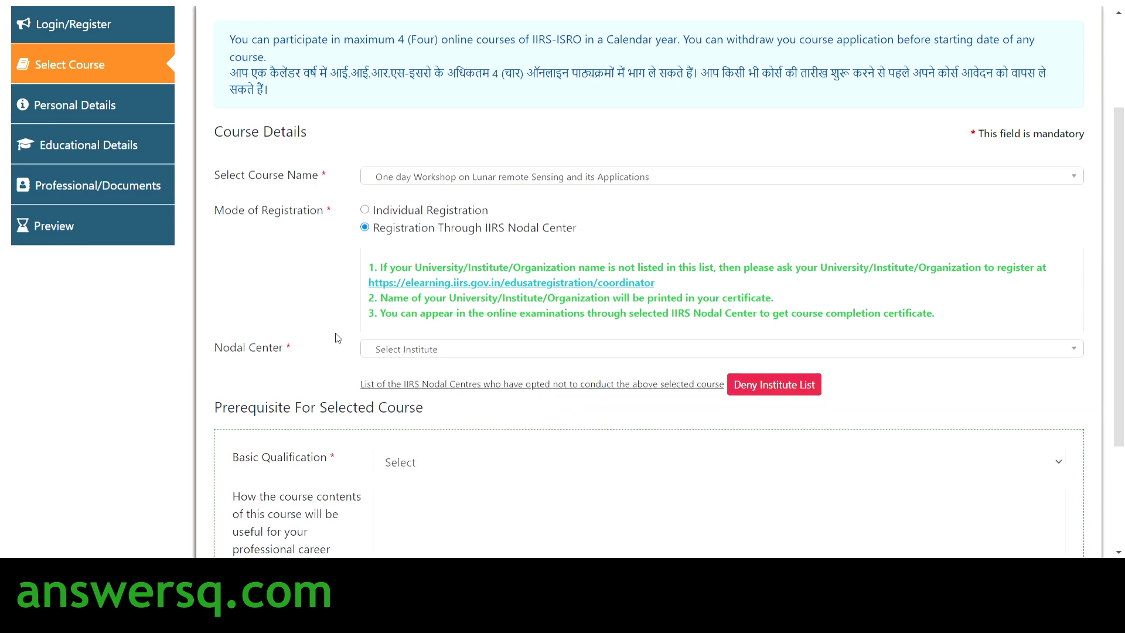
left_click(503, 354)
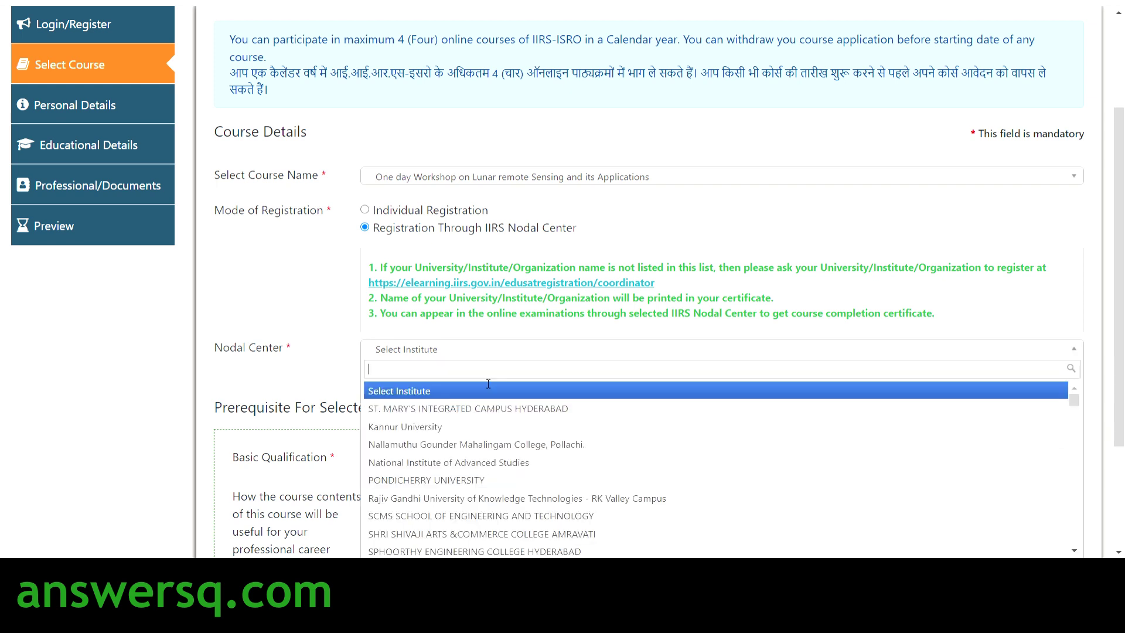
left_click(444, 356)
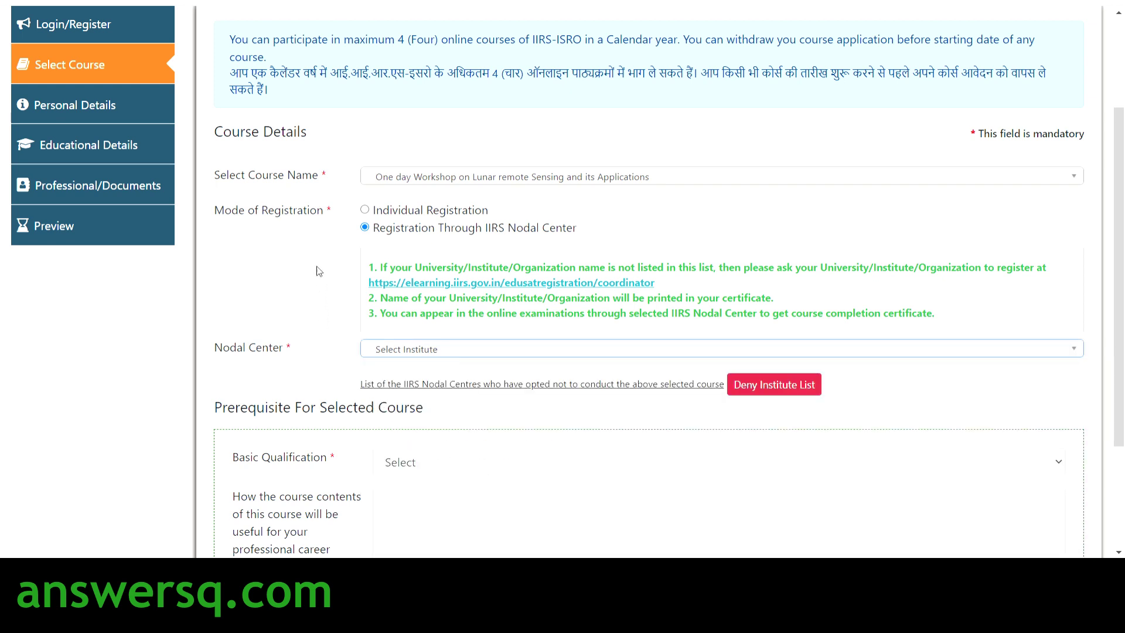
left_click(364, 211)
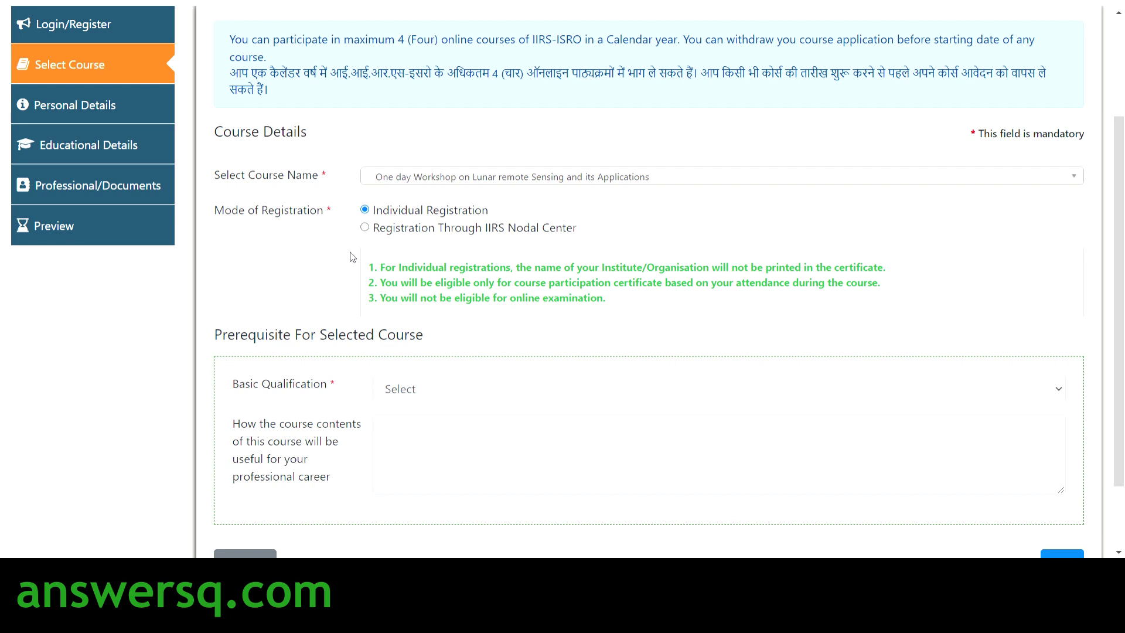
Pick the basic qualification, start the career-benefit answer, and proceed to Personal Details.
scroll(336, 300, "down", 1)
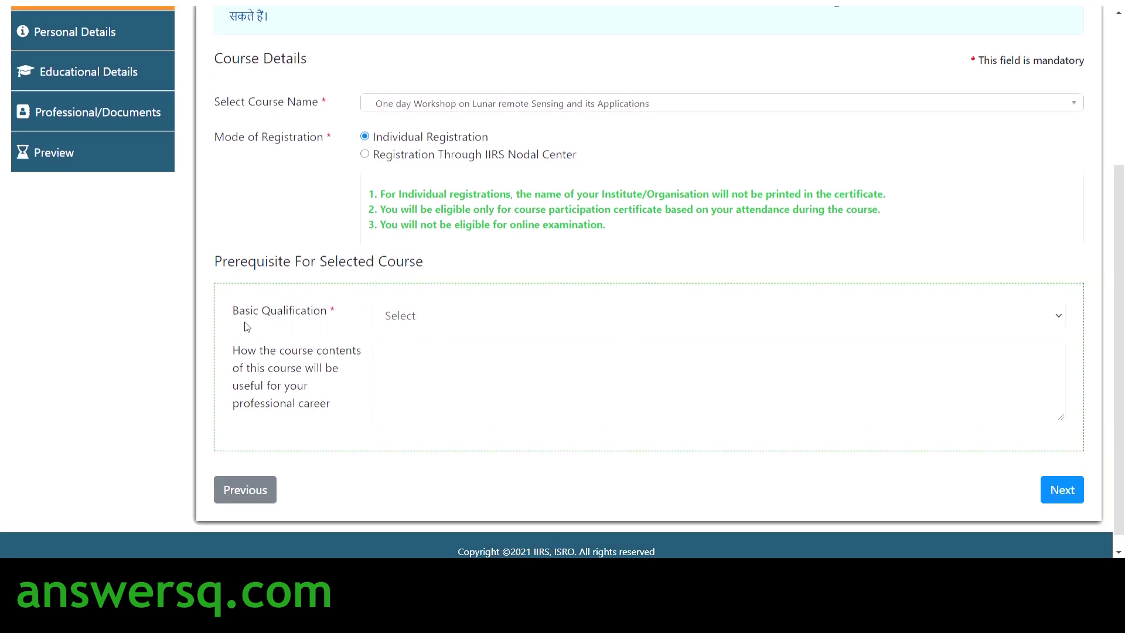
left_click(508, 324)
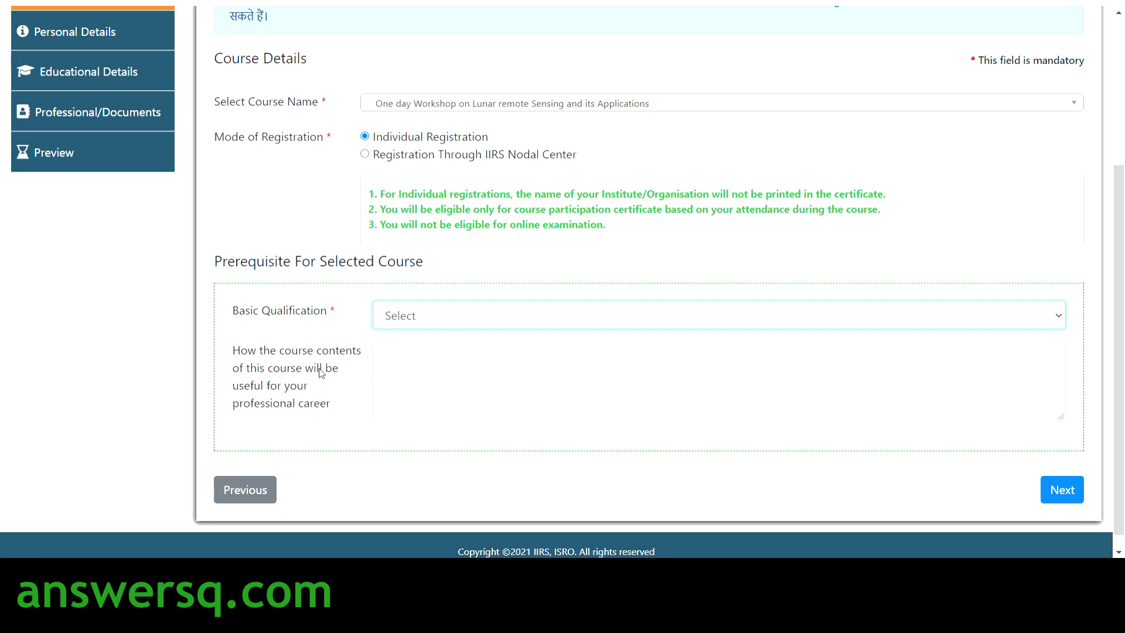
left_click(412, 365)
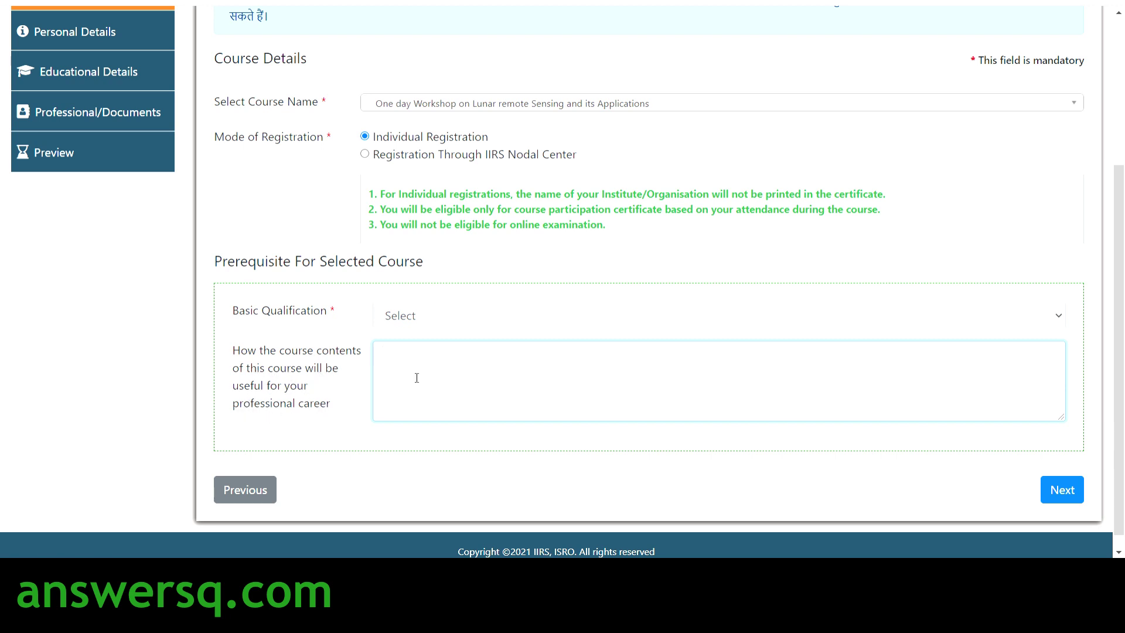
left_click(1063, 490)
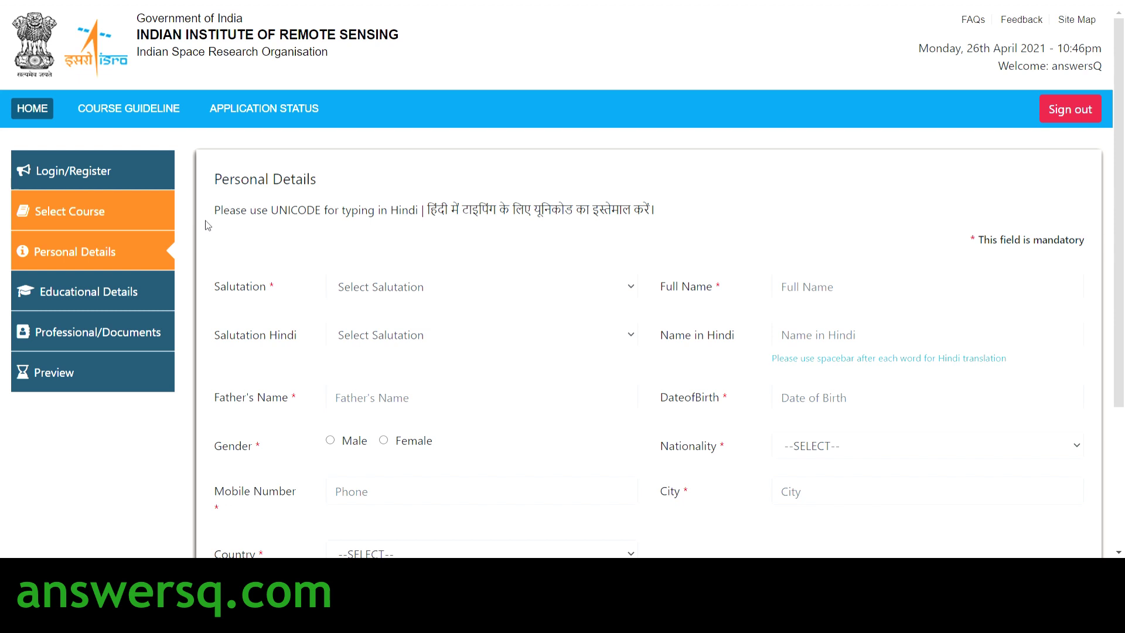
Save & Continue the Personal Details form to reach Educational Details.
scroll(386, 202, "down", 1)
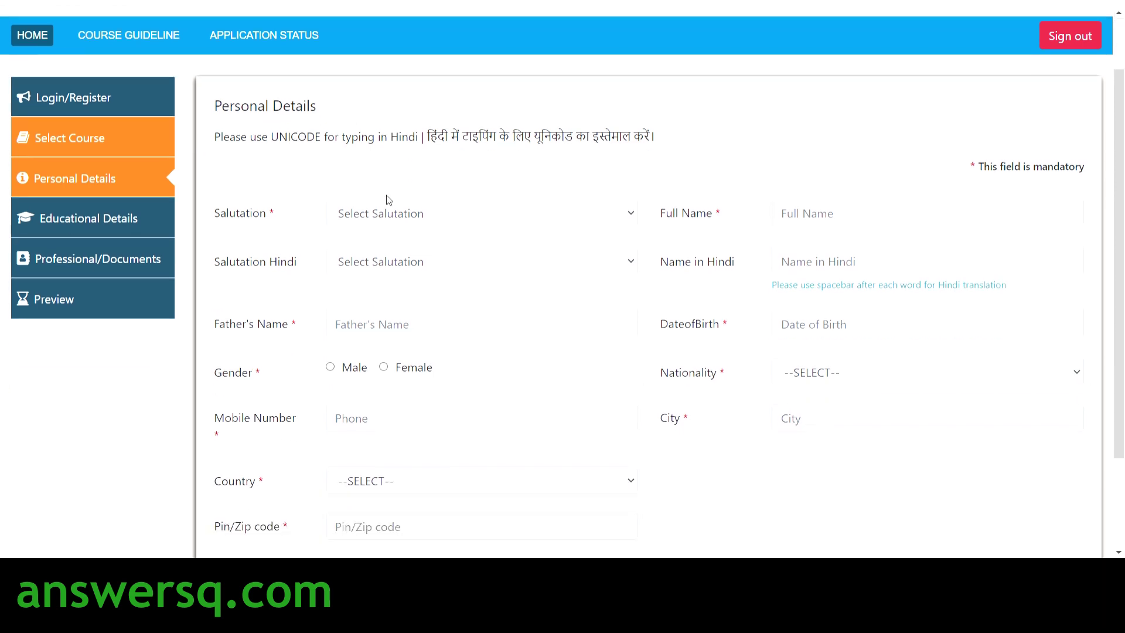
scroll(469, 272, "down", 1)
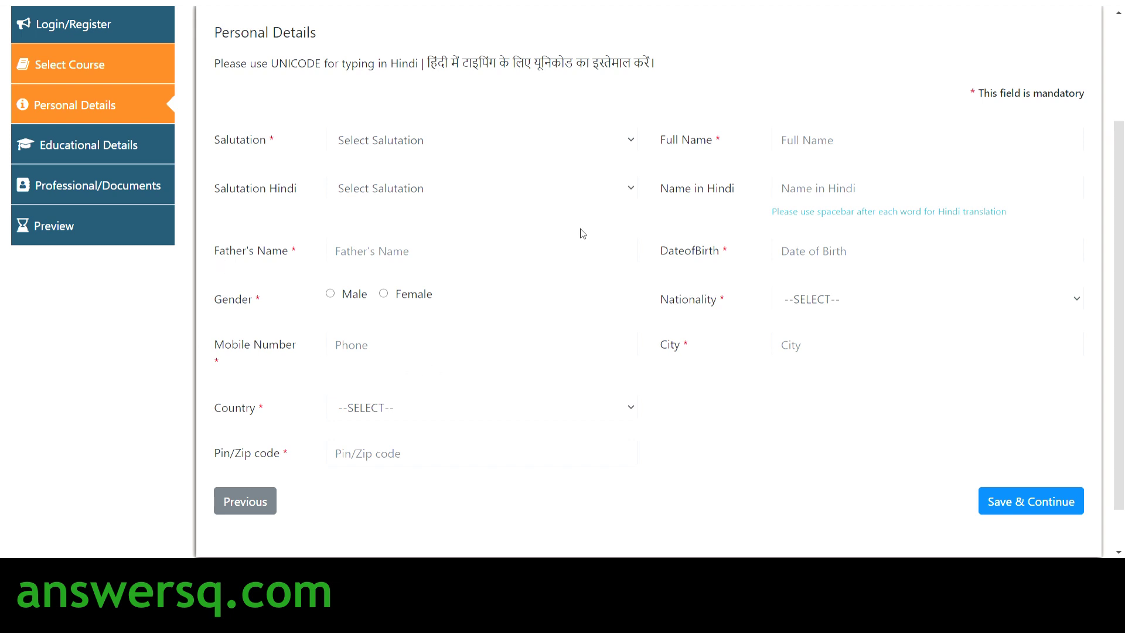
left_click(1058, 511)
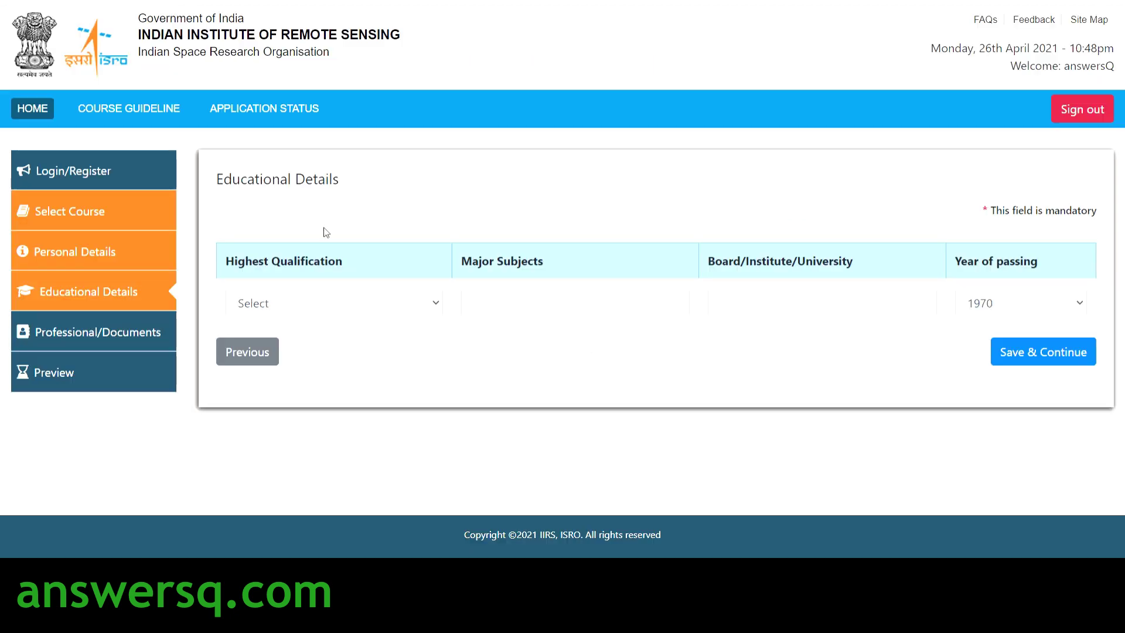
Select the highest qualification and Save & Continue the educational details.
left_click(365, 311)
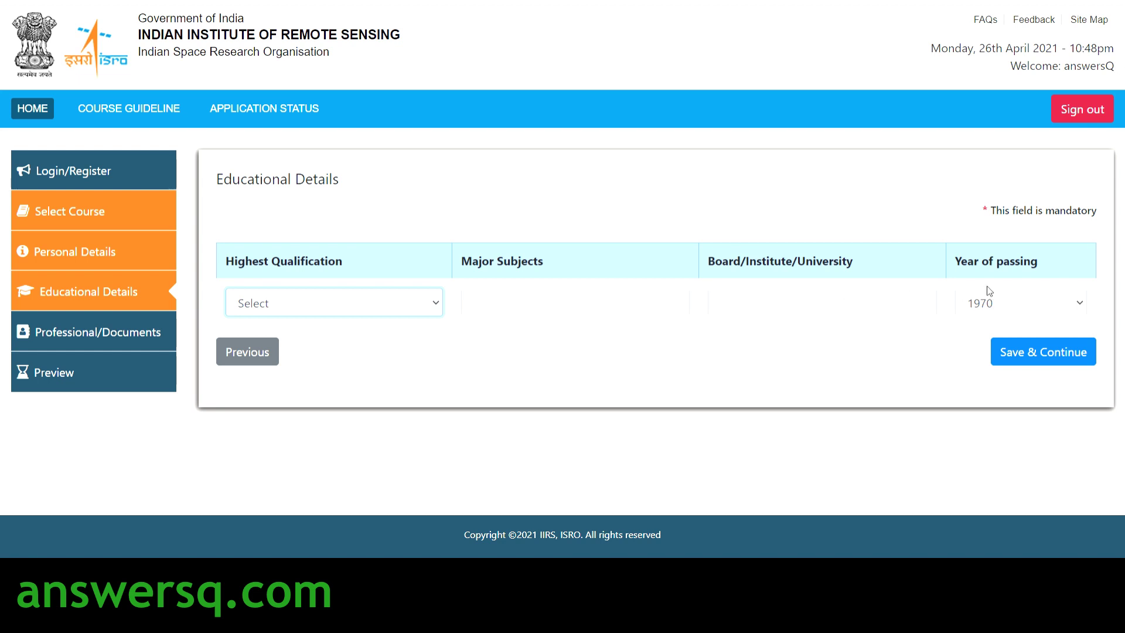
left_click(1078, 364)
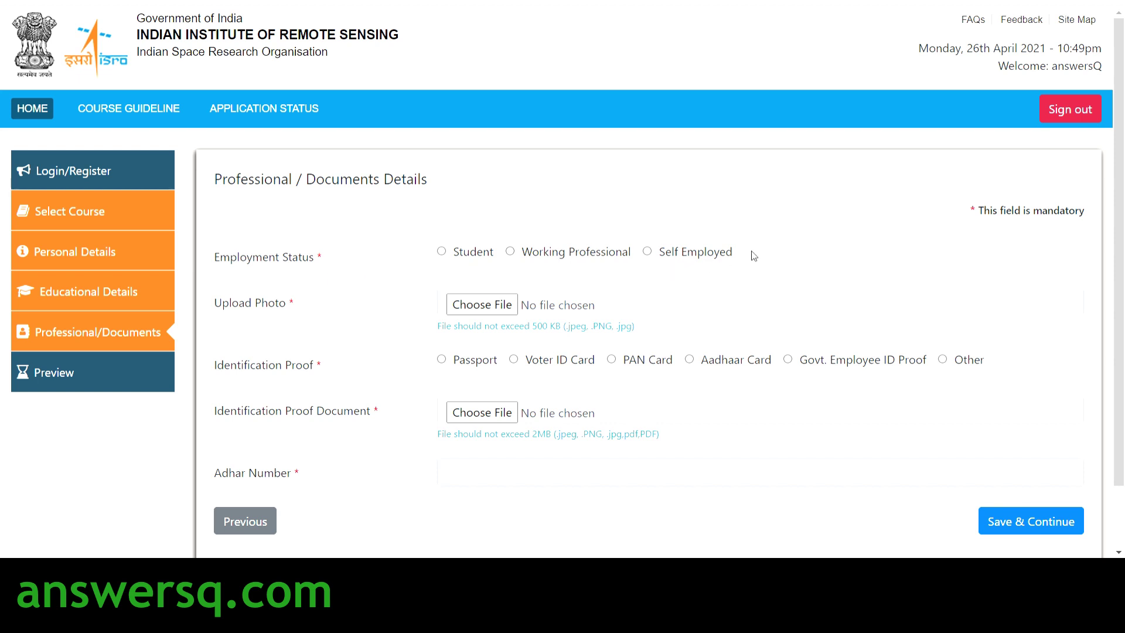
Save & Continue the Professional / Documents Details page to open the Preview.
scroll(417, 344, "down", 2)
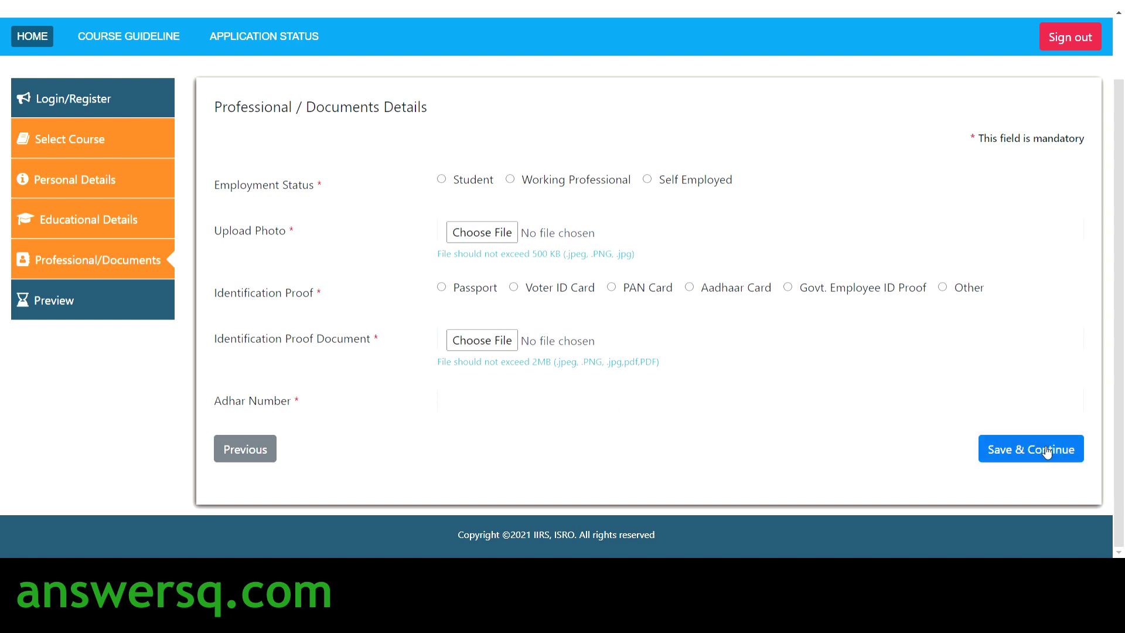
left_click(1002, 463)
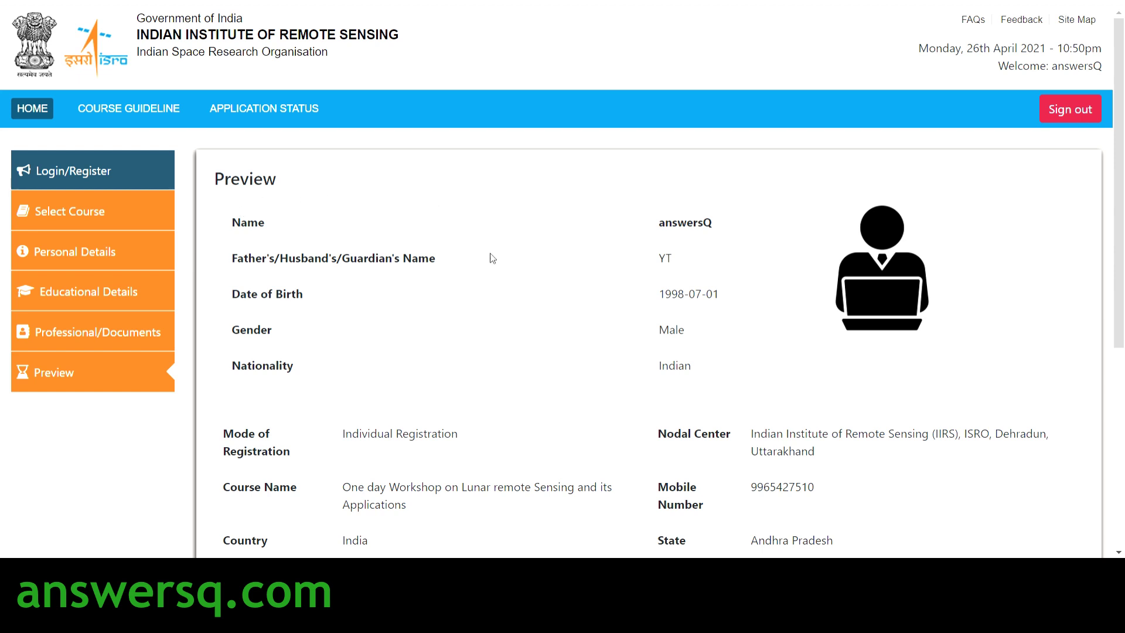
Apply from the Preview and confirm with Ok in the Are you sure? dialog.
scroll(492, 258, "down", 5)
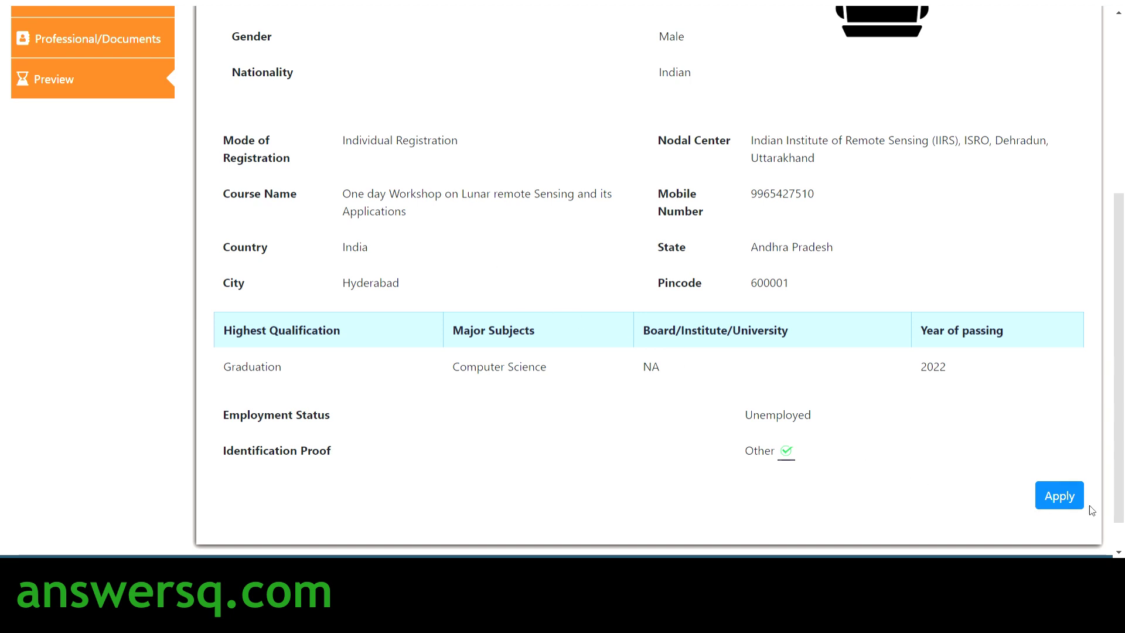
left_click(1073, 507)
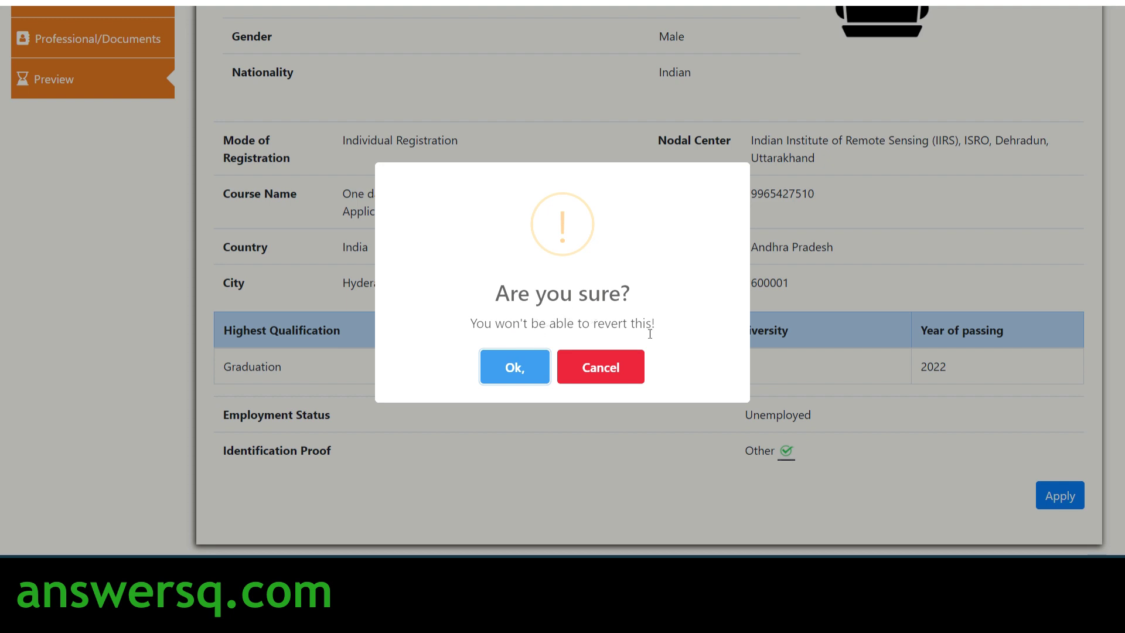
left_click(524, 369)
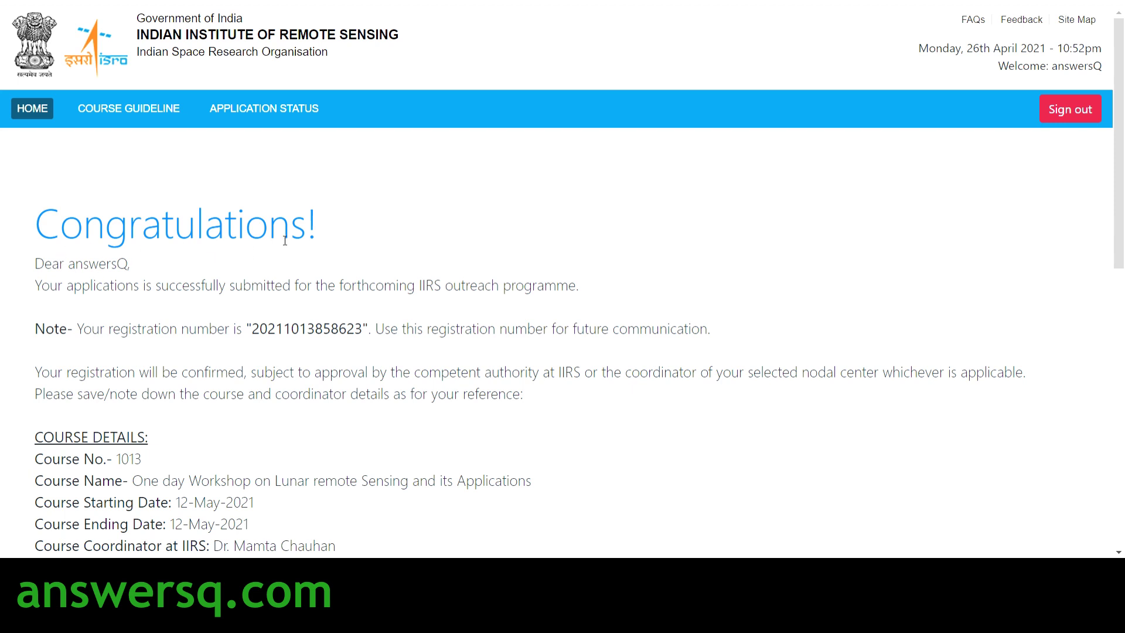
Highlight the issued registration number on the Congratulations page, then clear the selection.
left_click_drag(252, 329, 366, 331)
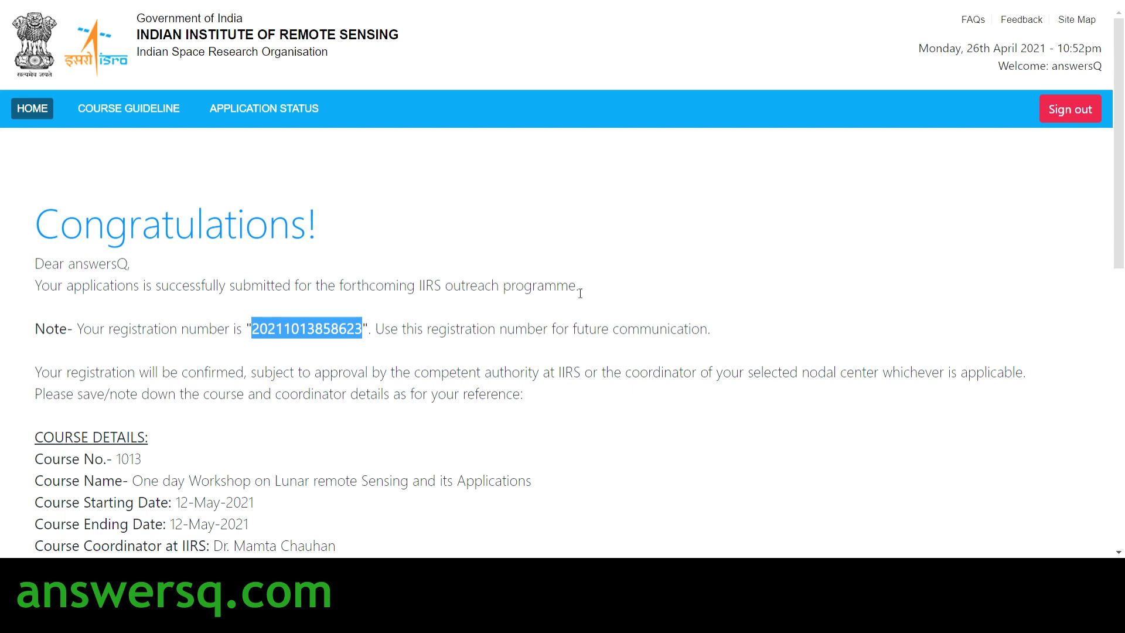
left_click(728, 145)
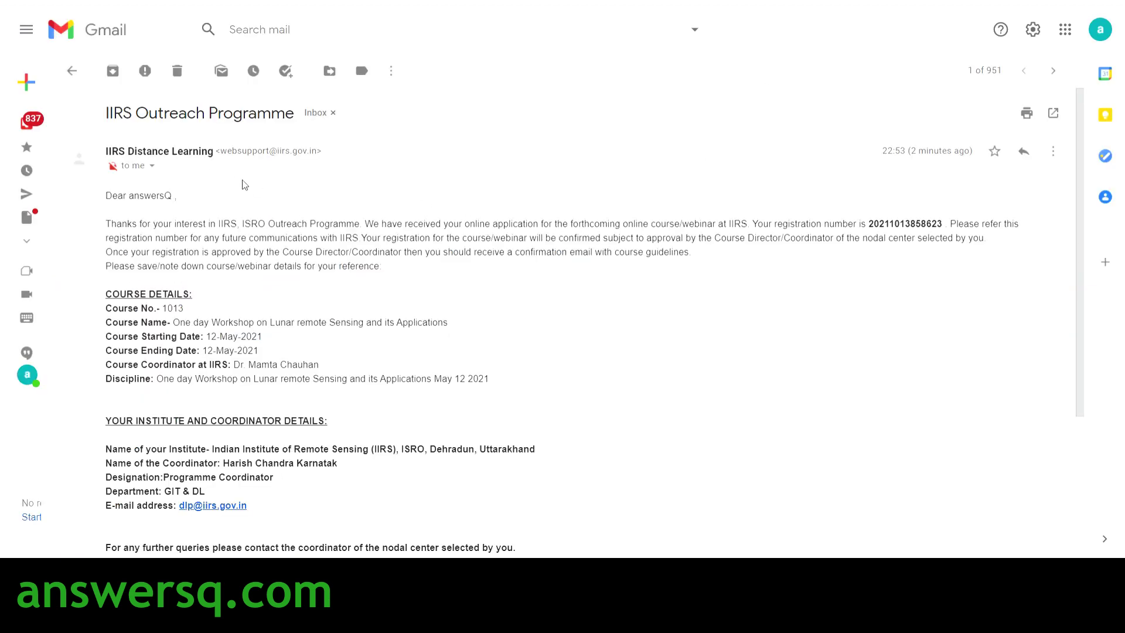
Highlight the registration number and course details in the IIRS Outreach Programme email.
left_click_drag(869, 230, 955, 231)
left_click(911, 249)
left_click_drag(423, 253, 704, 259)
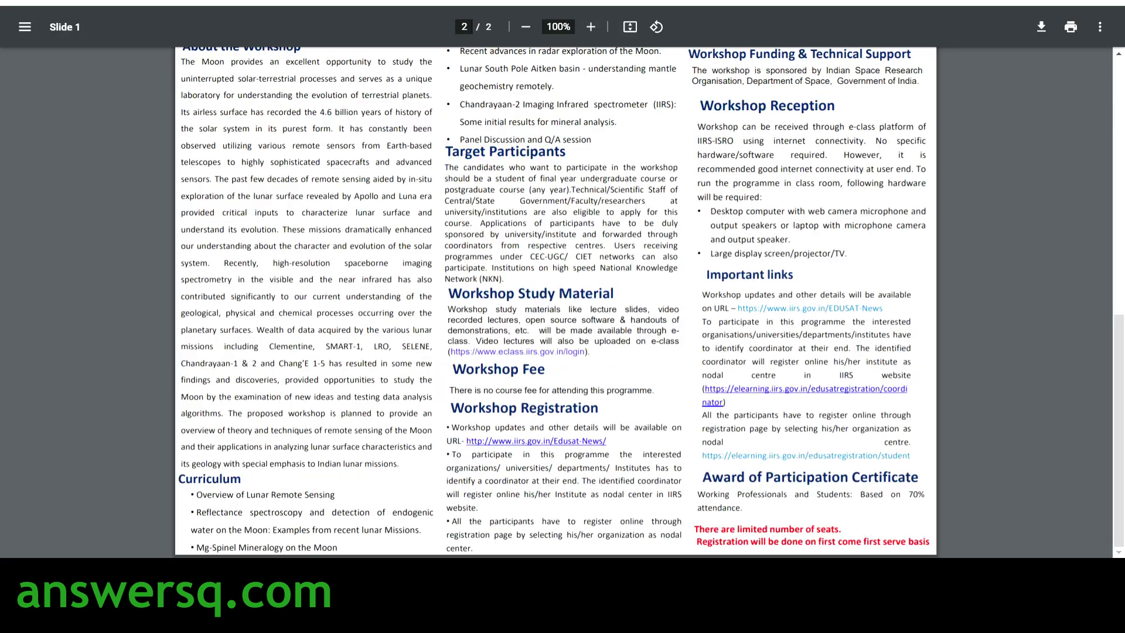
Scroll the lunar remote sensing workshop brochure back to the top of page 1.
scroll(704, 319, "up", 10)
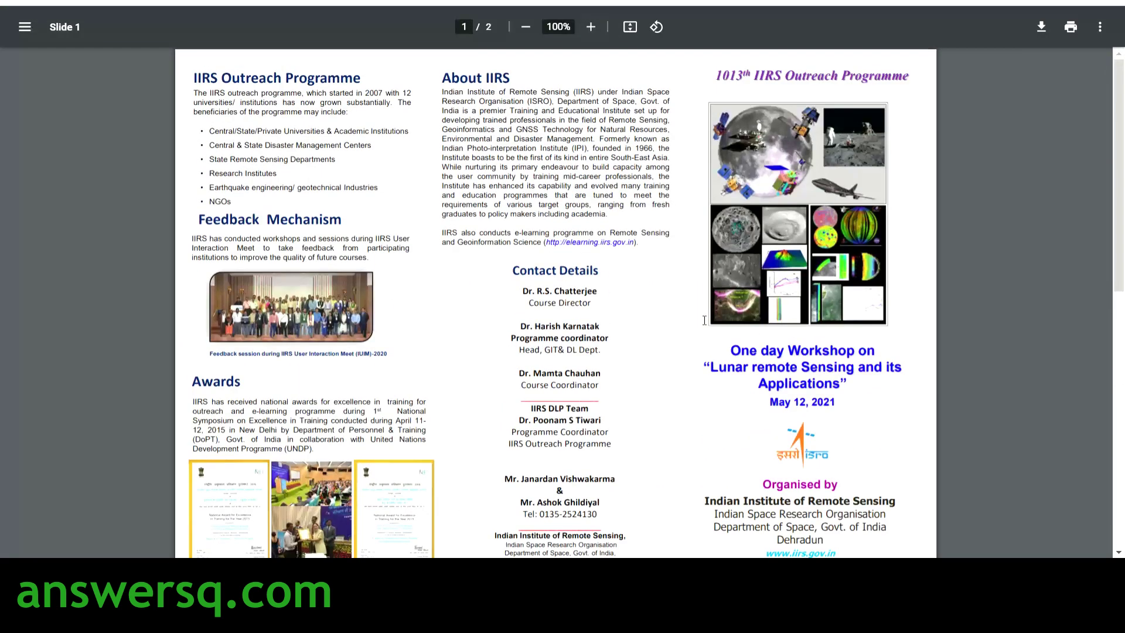